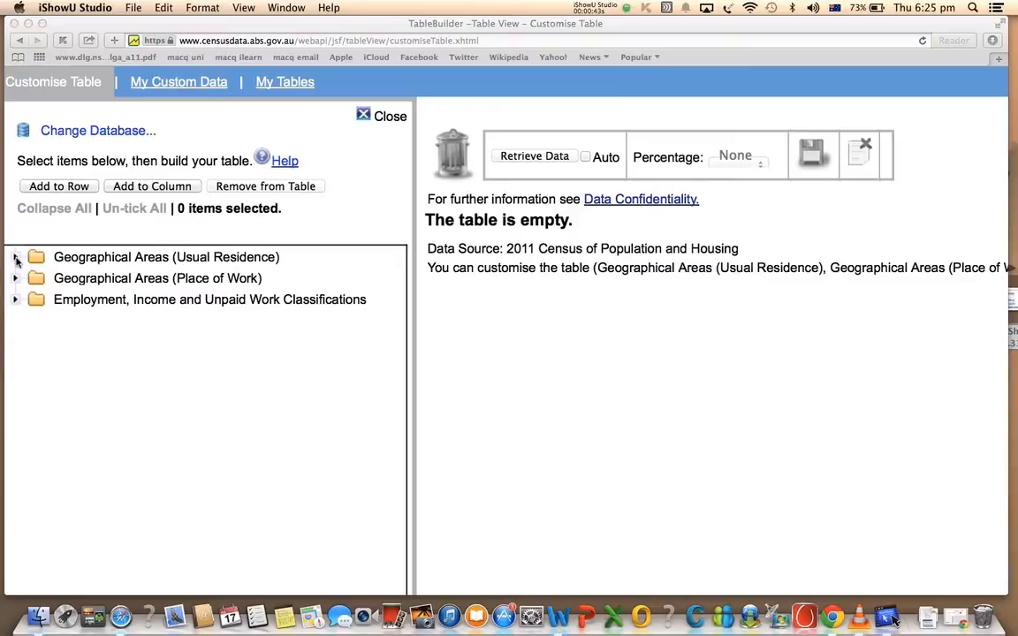
# Expand the usual-residence geographical areas down to the New South Wales list under Local Government Areas (2011 Boundaries).
pyautogui.click(16, 258)
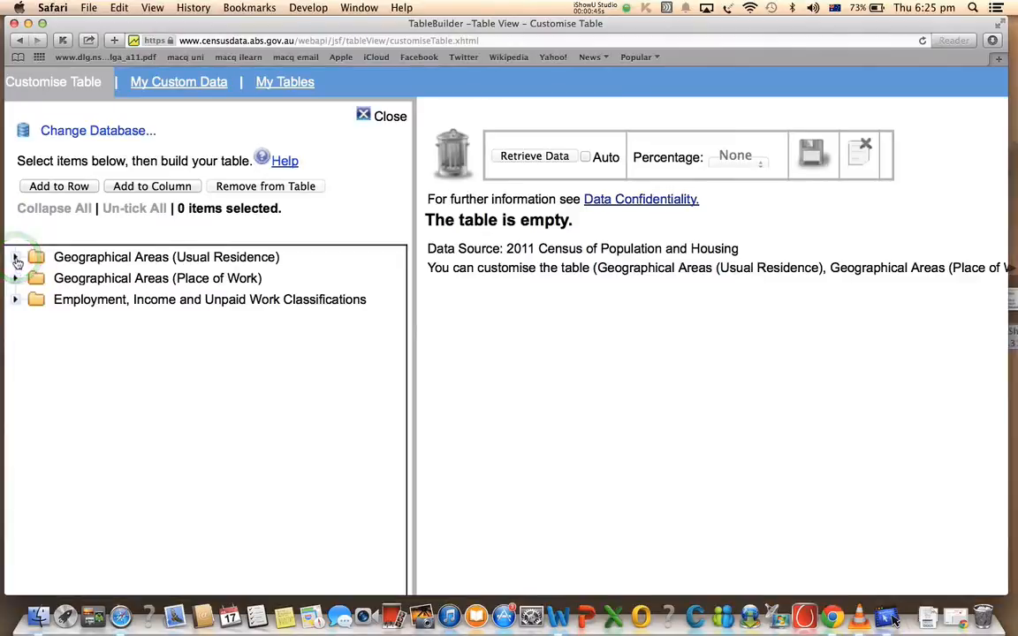
pyautogui.click(16, 258)
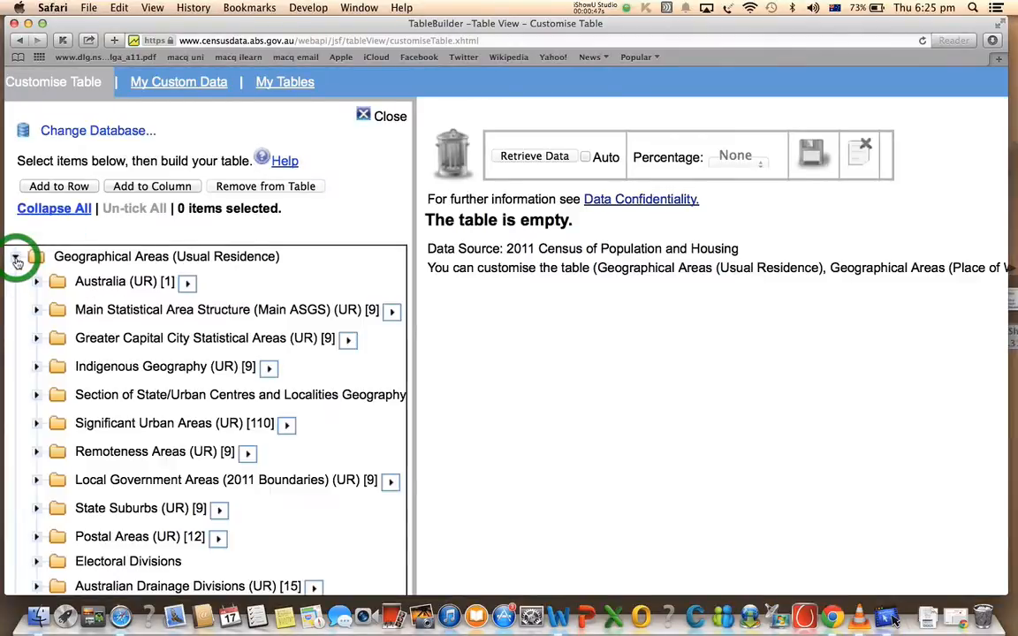
pyautogui.scroll(-5, 26, 345)
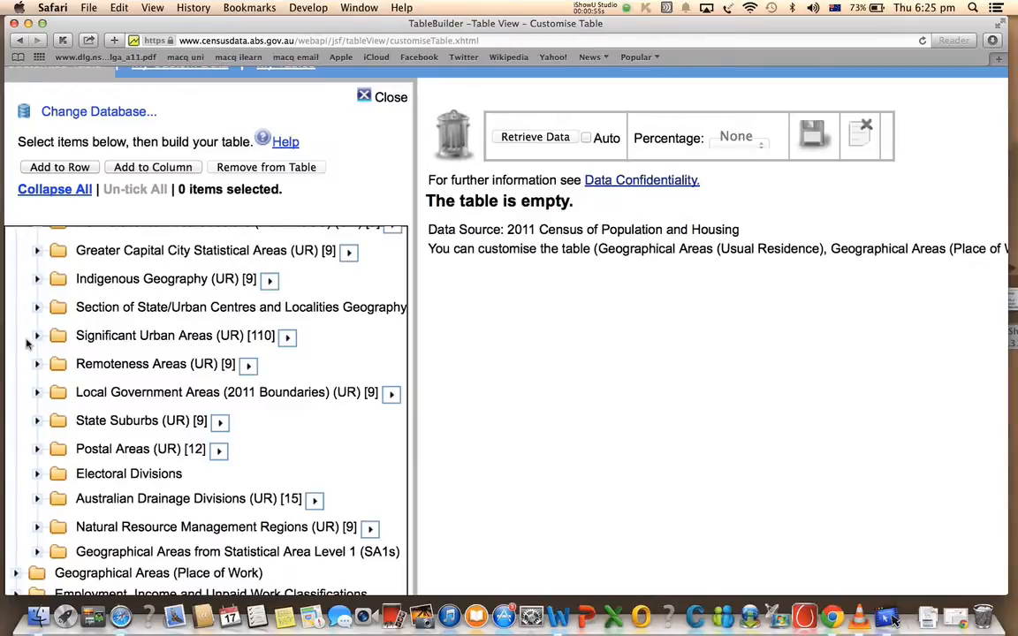
pyautogui.scroll(5, 26, 345)
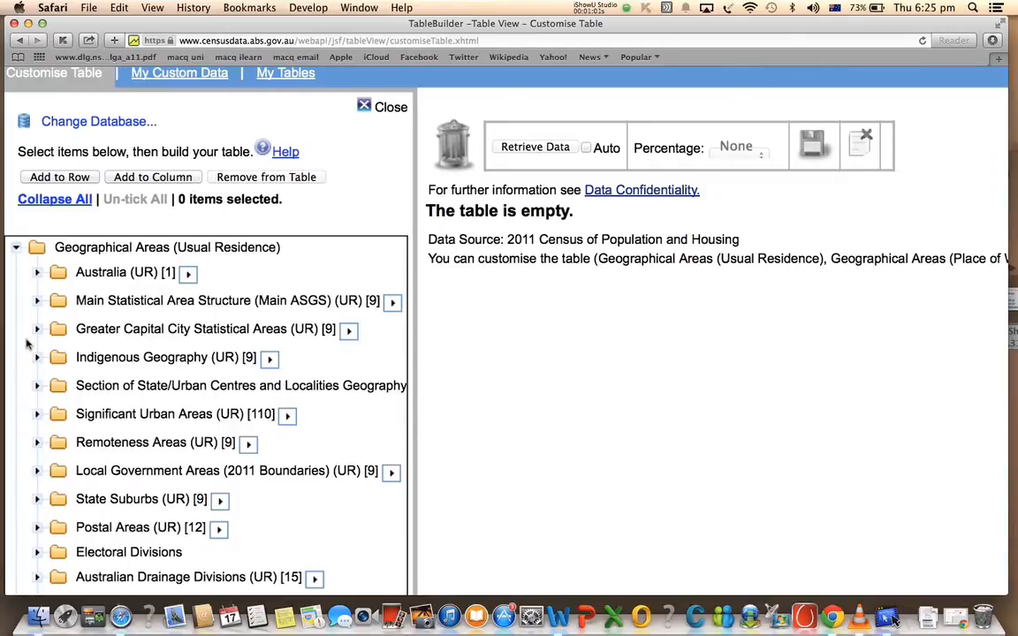
pyautogui.scroll(-4, 27, 345)
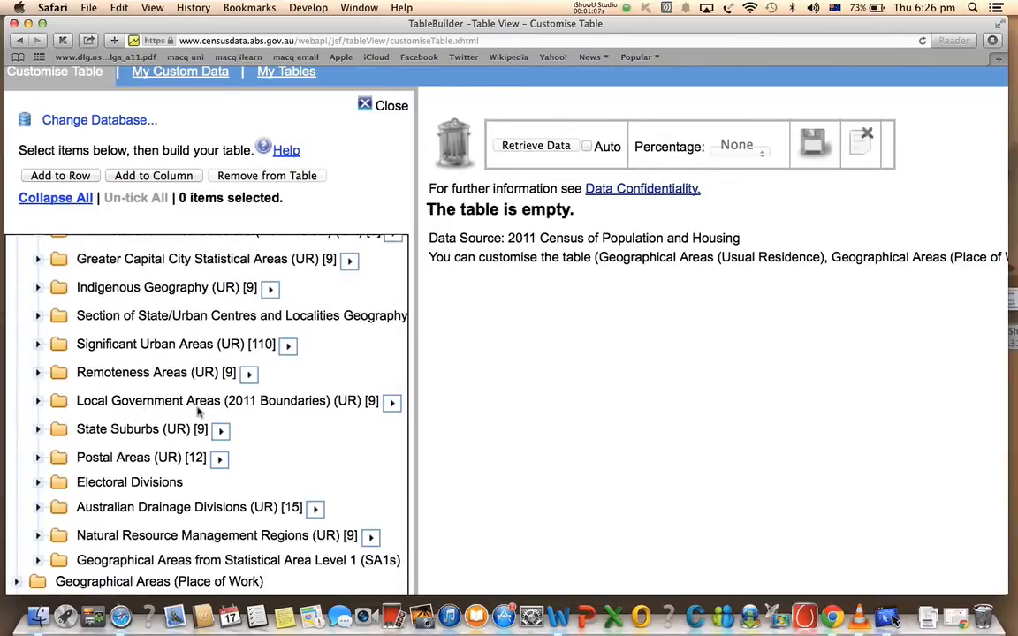
pyautogui.click(38, 404)
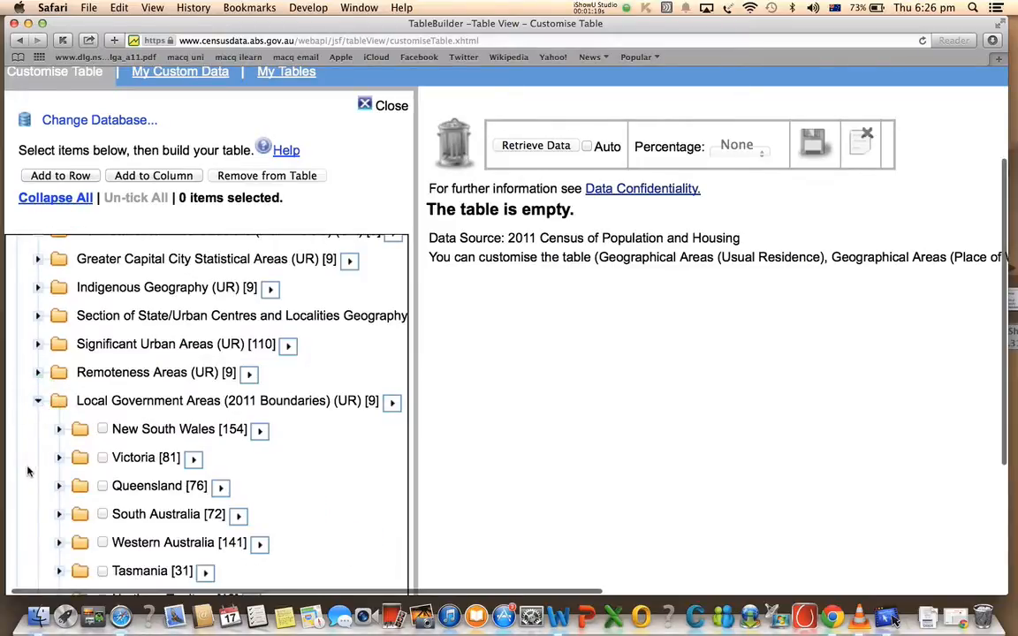
pyautogui.scroll(-2, 27, 471)
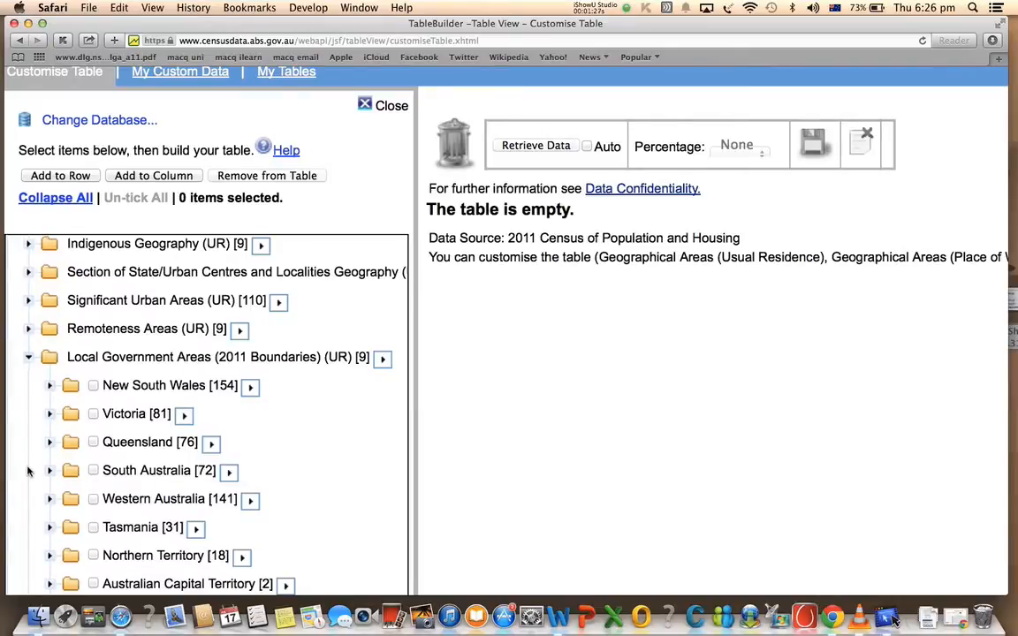
pyautogui.click(50, 387)
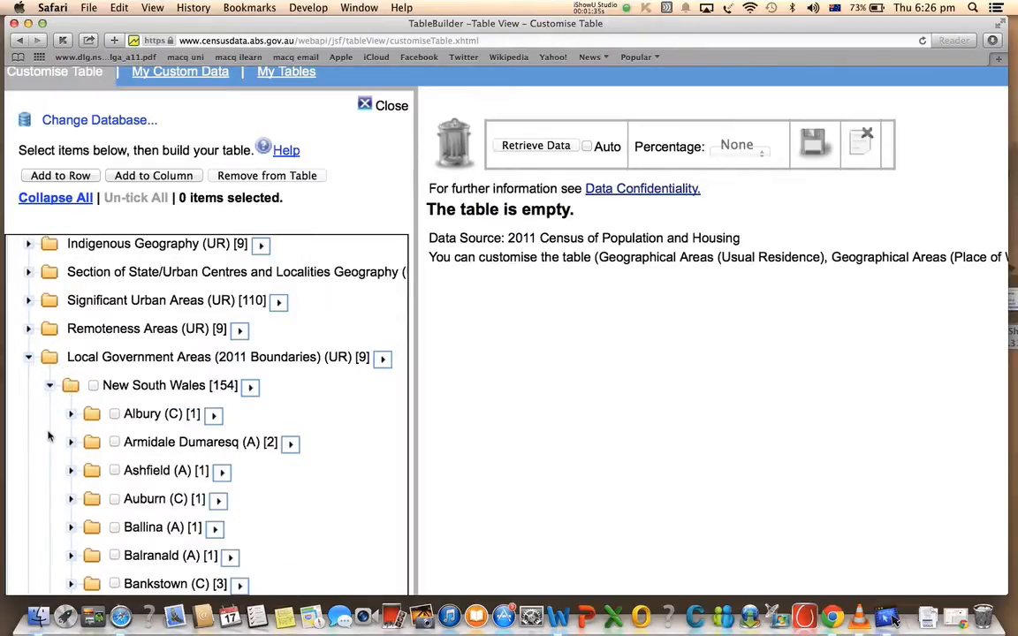
# Select Ashfield (A), Auburn (C) and Bankstown (C) in the New South Wales list and add them to the table as rows.
pyautogui.scroll(-4, 44, 441)
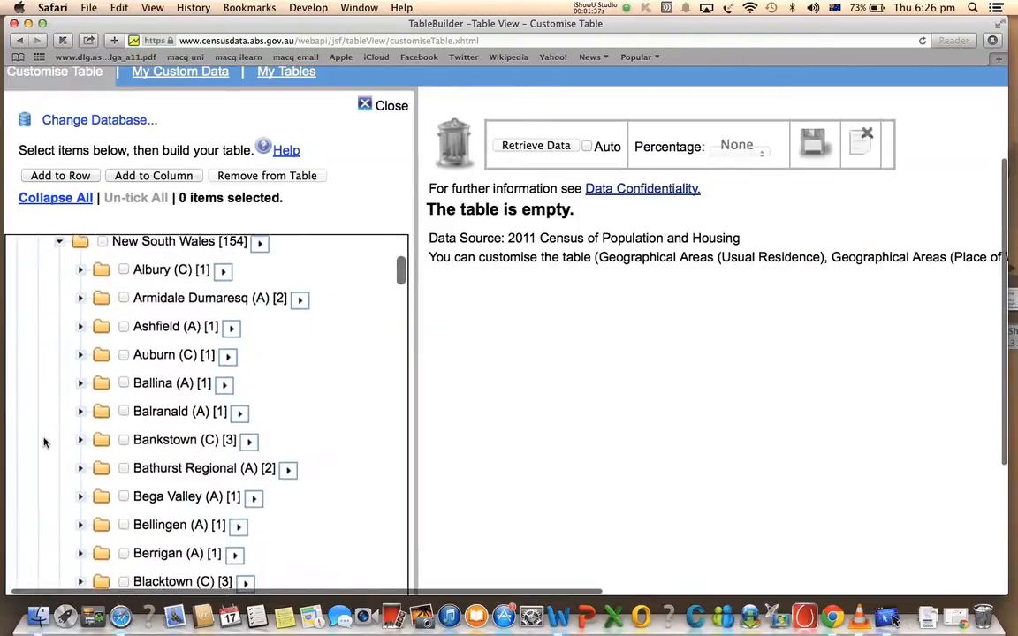
pyautogui.scroll(-3, 44, 441)
pyautogui.scroll(-3, 44, 442)
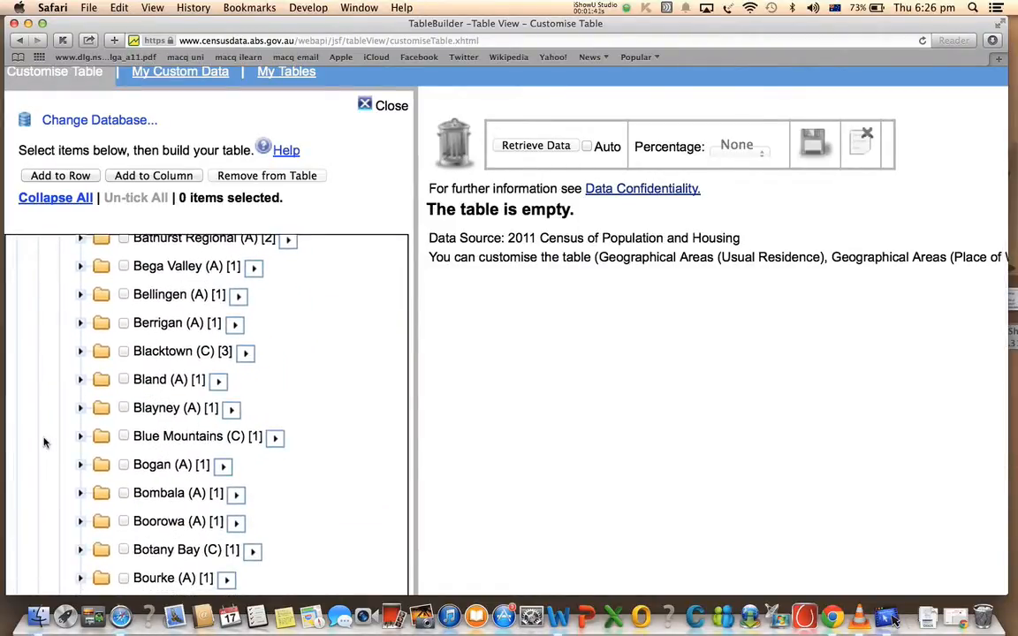
pyautogui.scroll(-10, 44, 442)
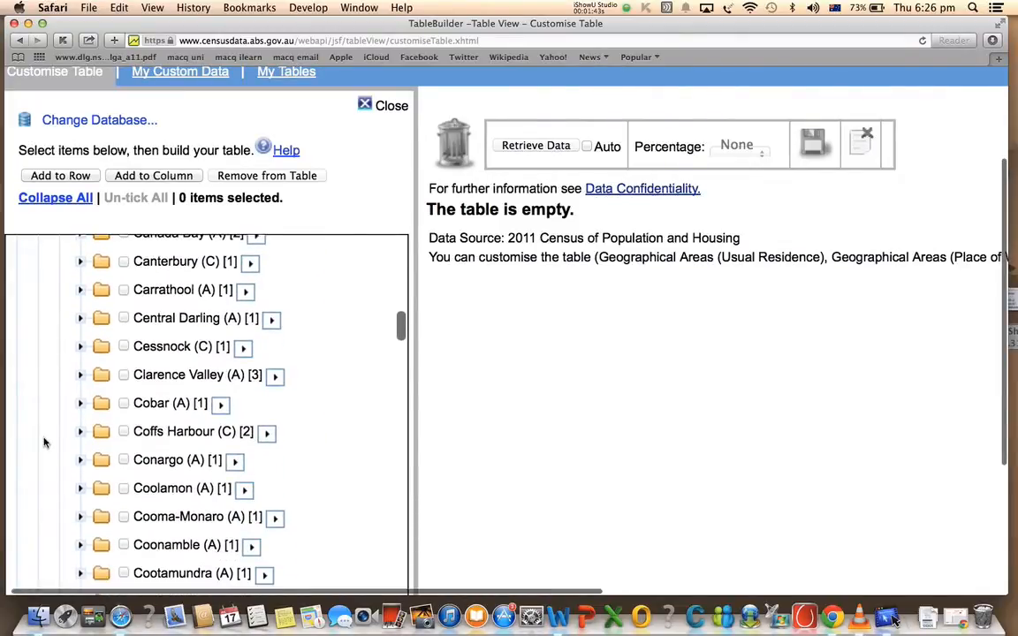
pyautogui.scroll(-4, 44, 442)
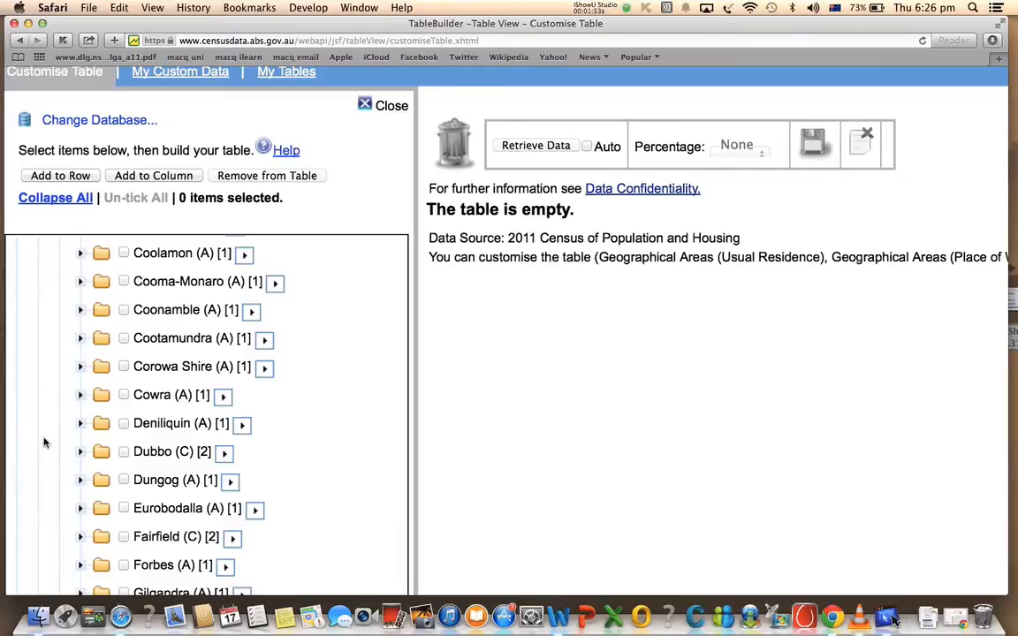
pyautogui.scroll(15, 45, 441)
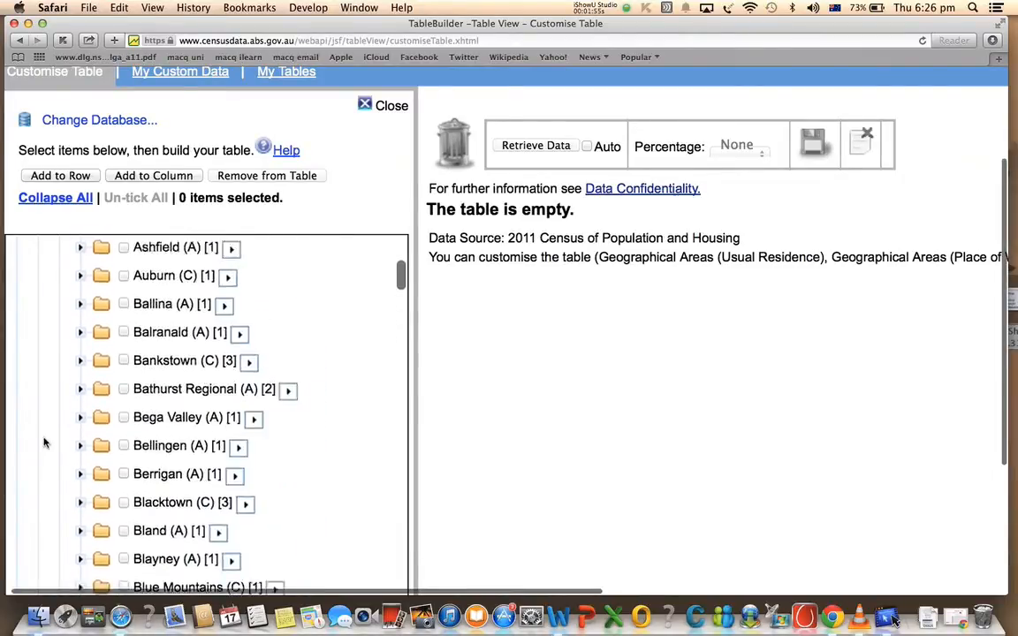
pyautogui.scroll(2, 44, 443)
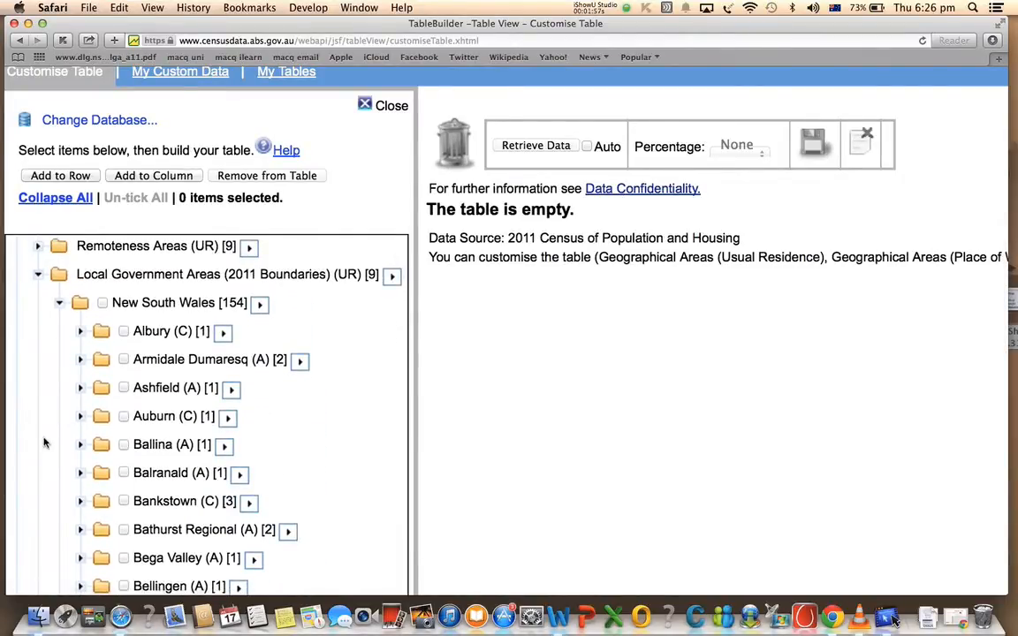
pyautogui.click(123, 387)
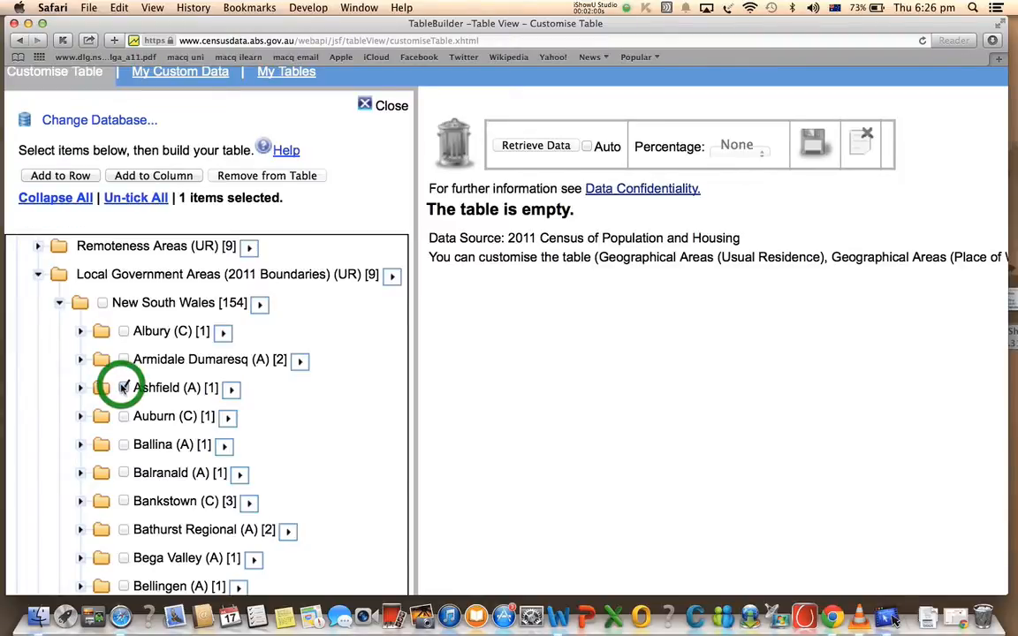
pyautogui.click(124, 416)
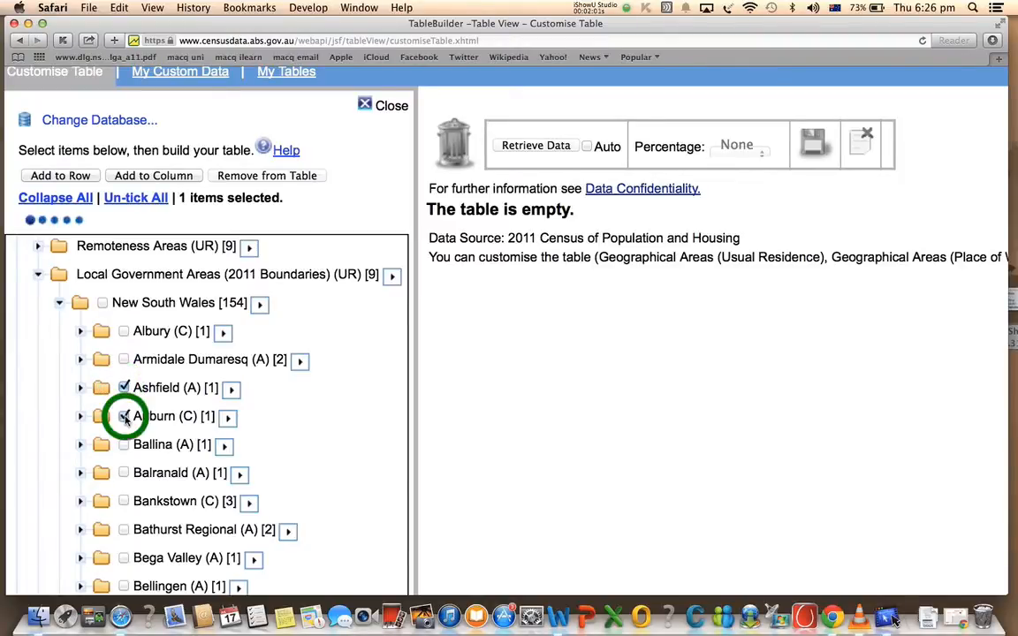
pyautogui.click(124, 501)
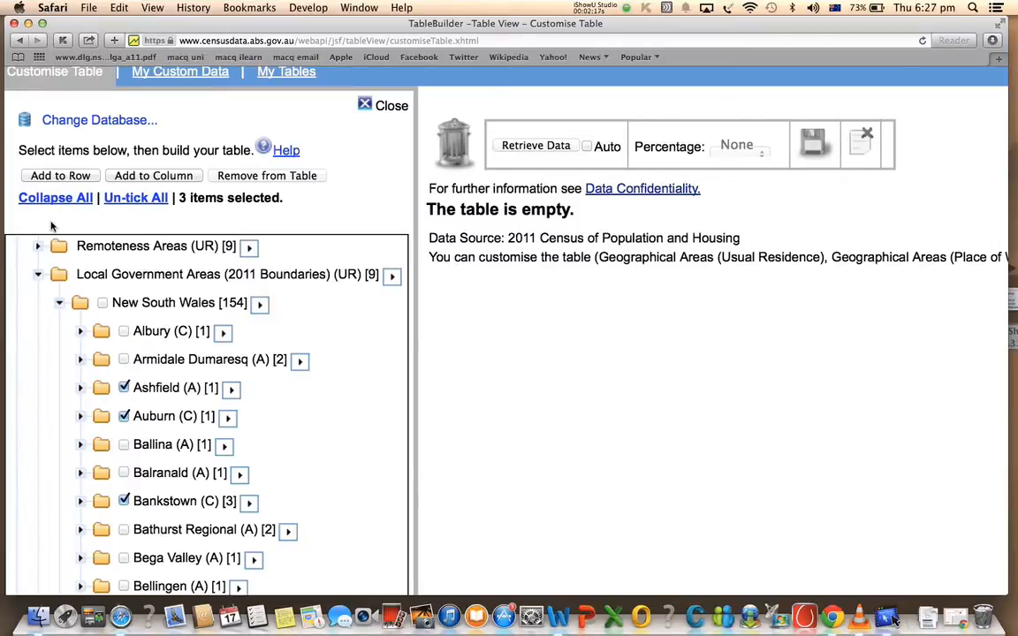
pyautogui.click(53, 175)
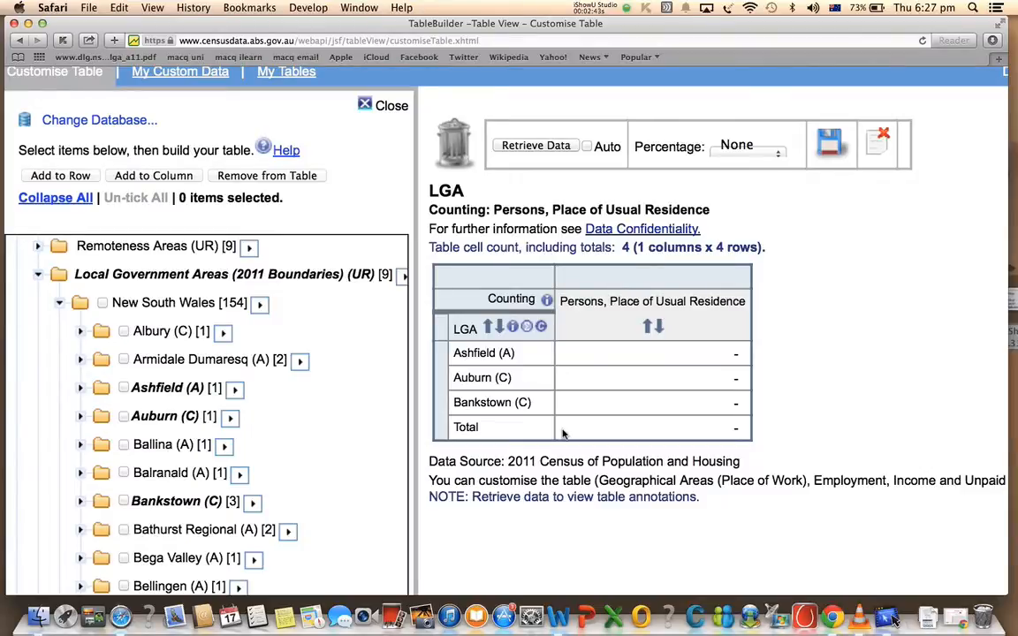
# Collapse the whole classification tree and expand the Employment classifications to show the Labour Force Status (LFSP) categories.
pyautogui.click(77, 200)
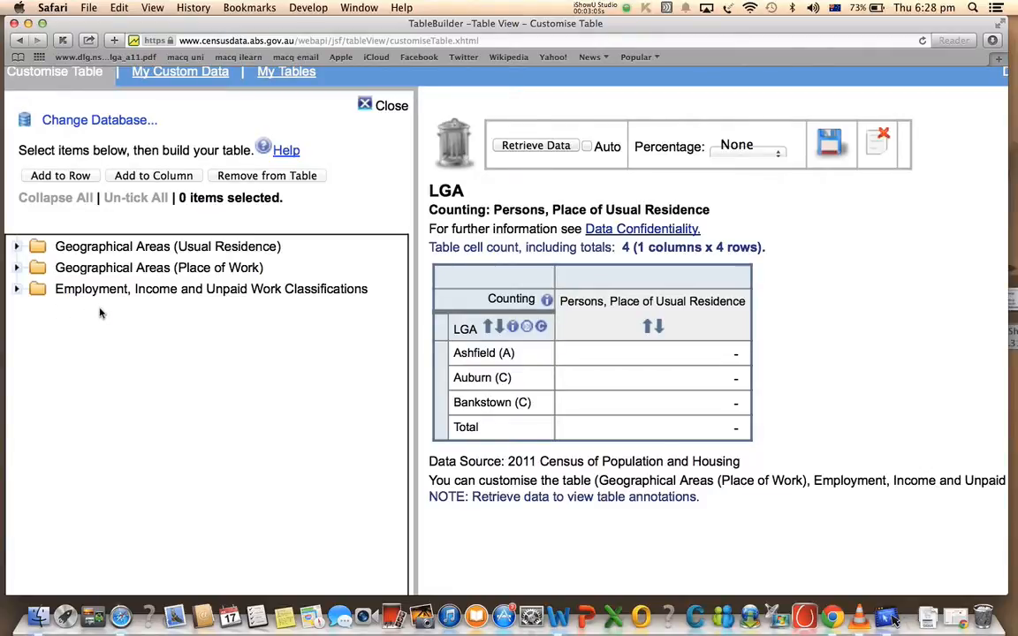
pyautogui.click(16, 289)
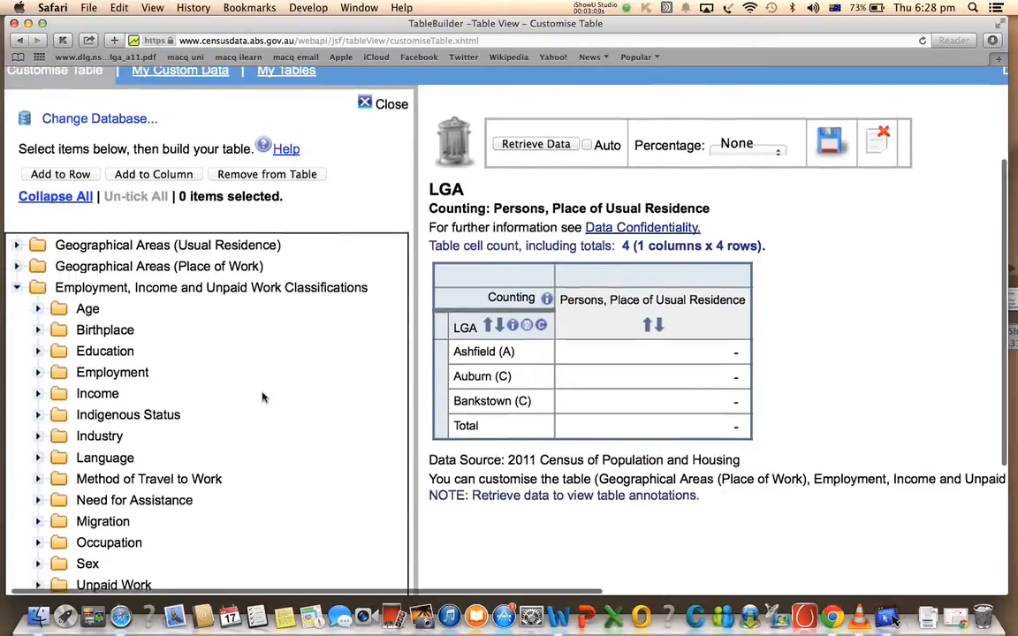
pyautogui.scroll(-3, 262, 398)
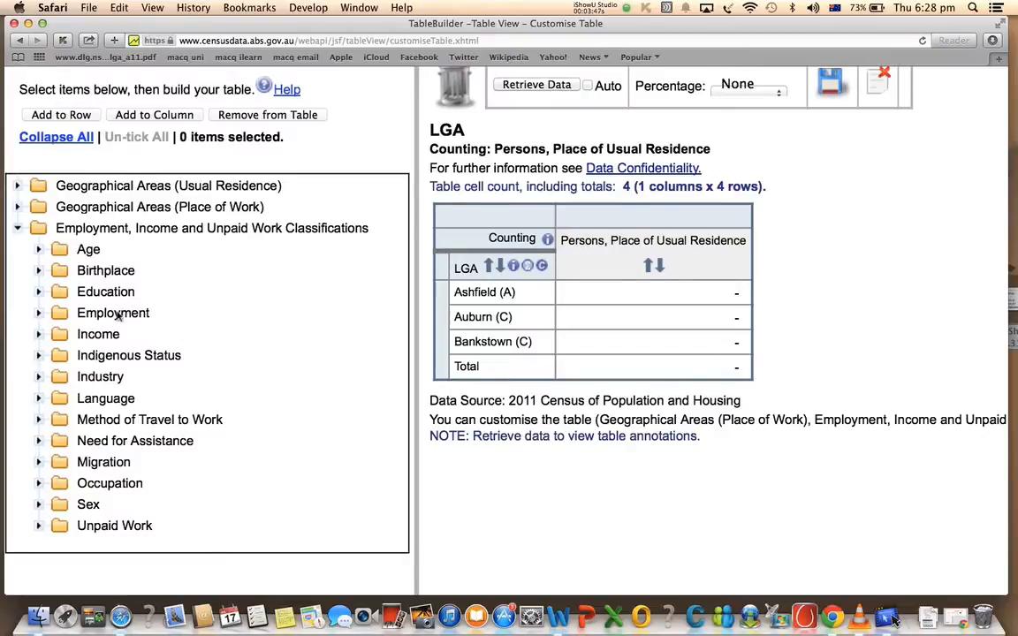
pyautogui.click(39, 314)
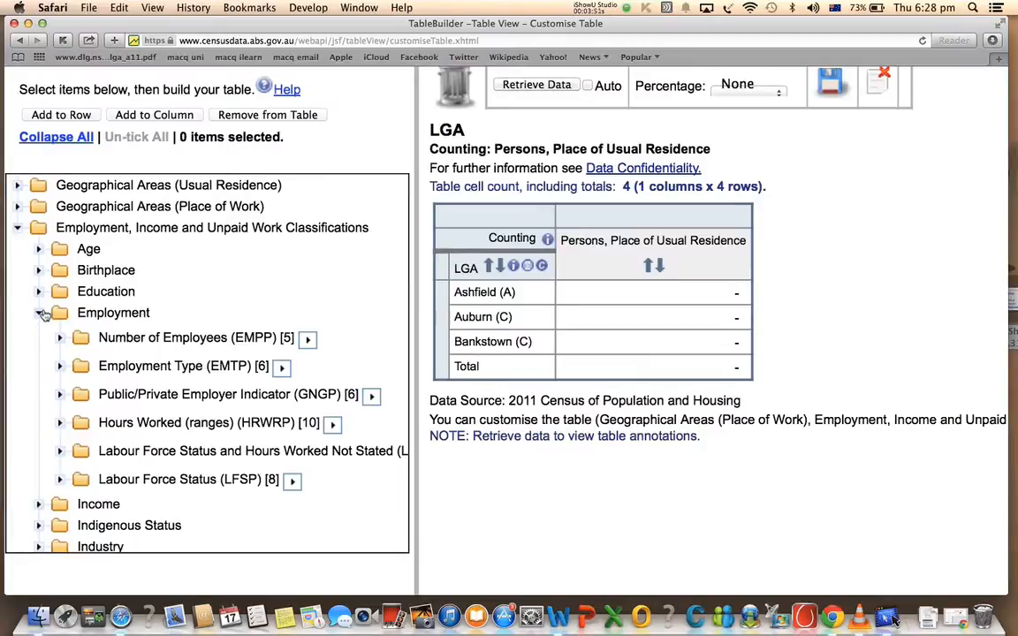
pyautogui.click(65, 481)
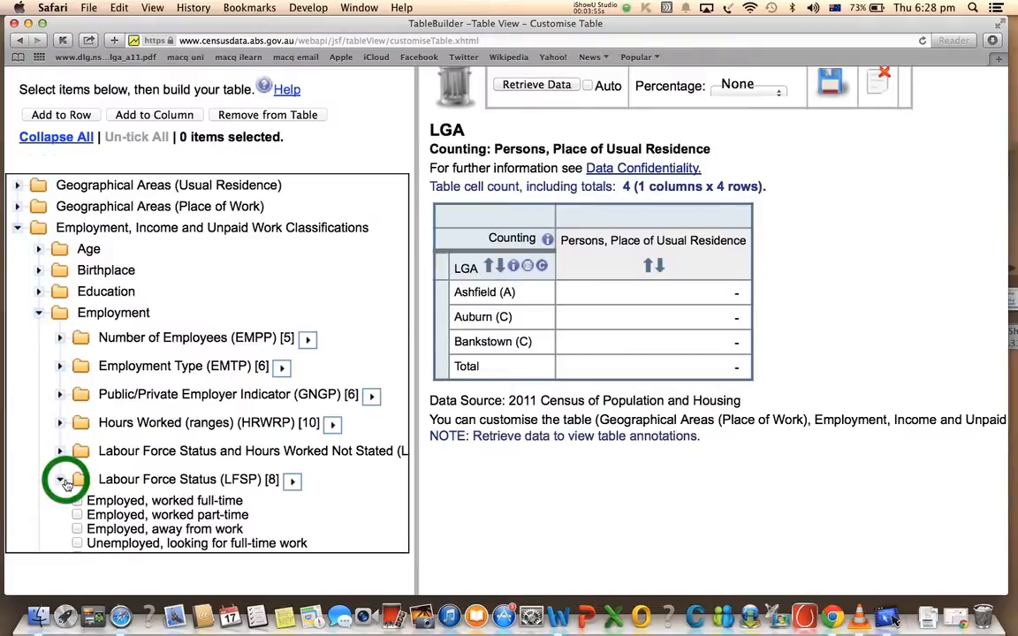
pyautogui.scroll(-1, 41, 520)
pyautogui.scroll(-5, 41, 521)
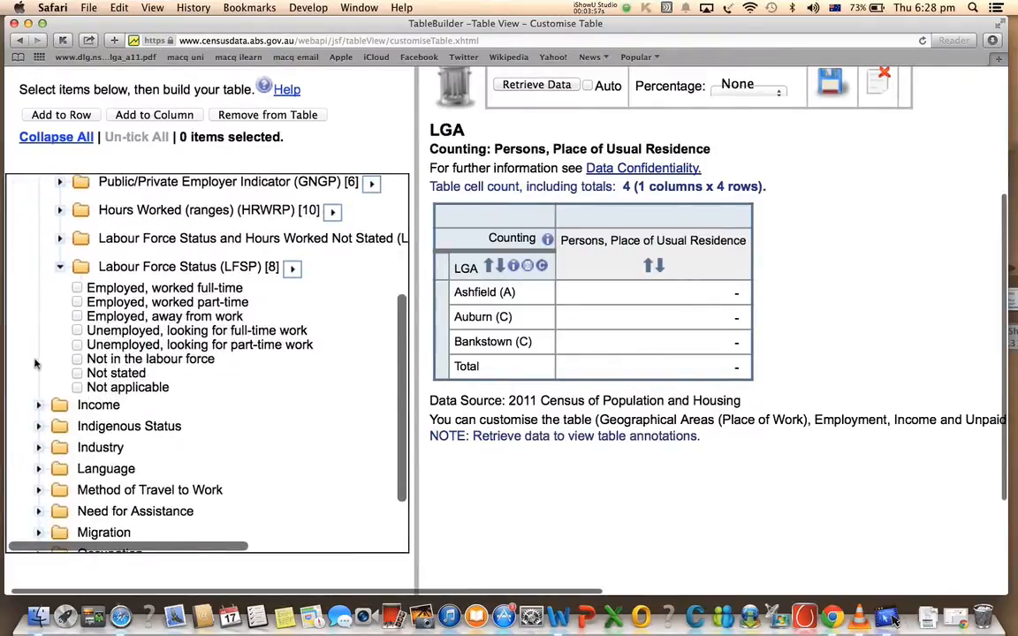
# Open the My Custom Data page for building a custom group.
pyautogui.scroll(4, 40, 347)
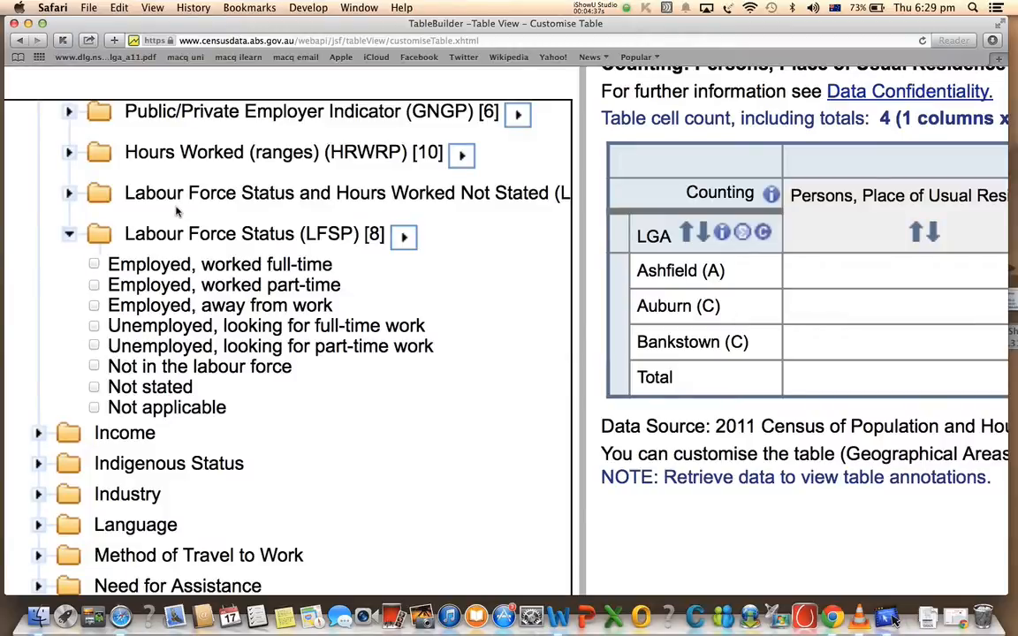
pyautogui.scroll(8, 177, 212)
pyautogui.scroll(5, 176, 212)
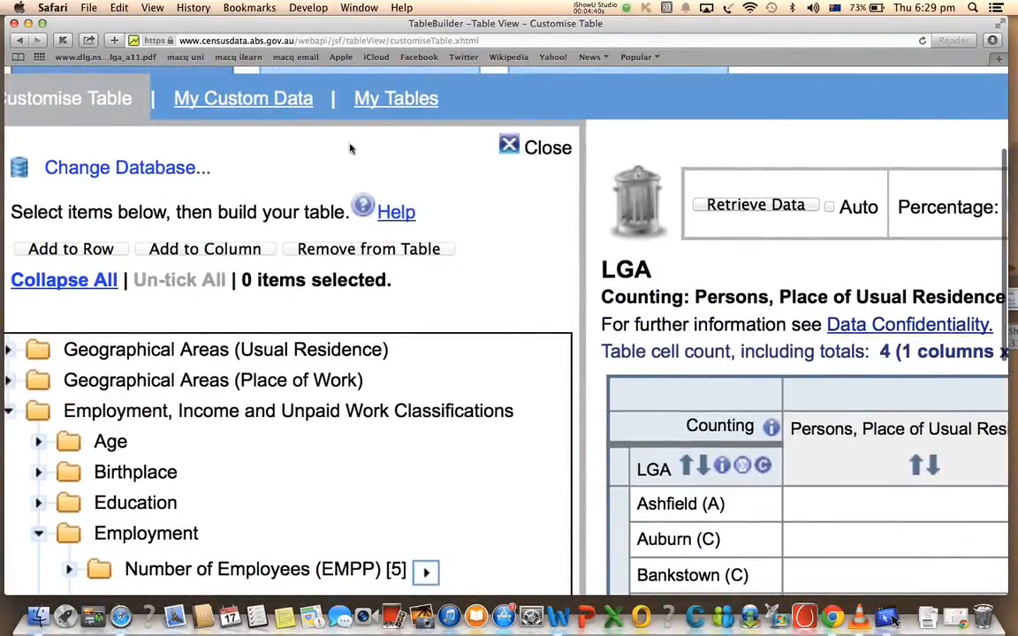
pyautogui.click(250, 103)
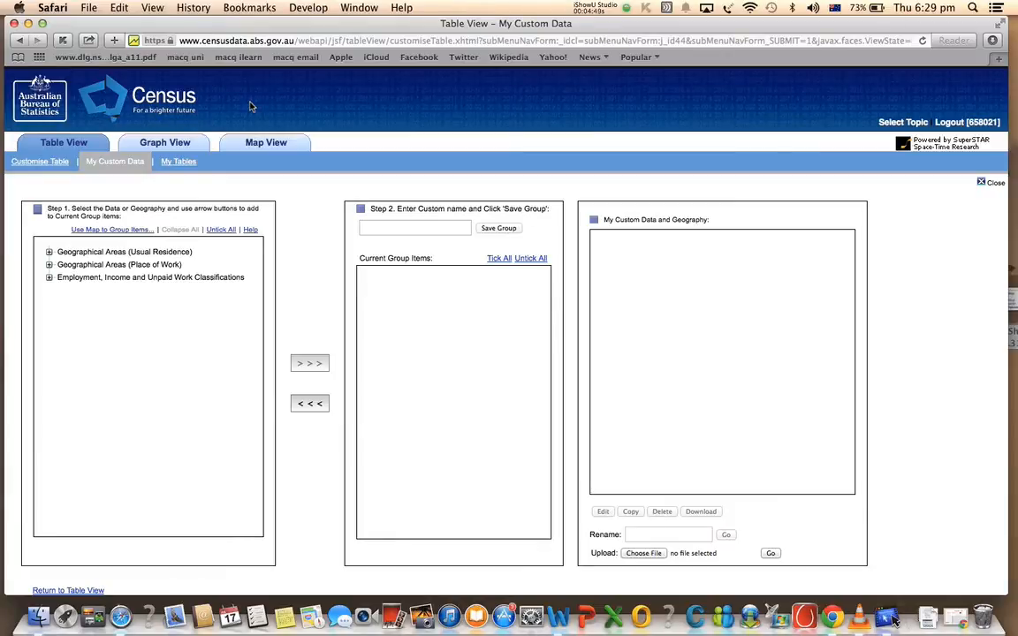
pyautogui.scroll(5, 168, 349)
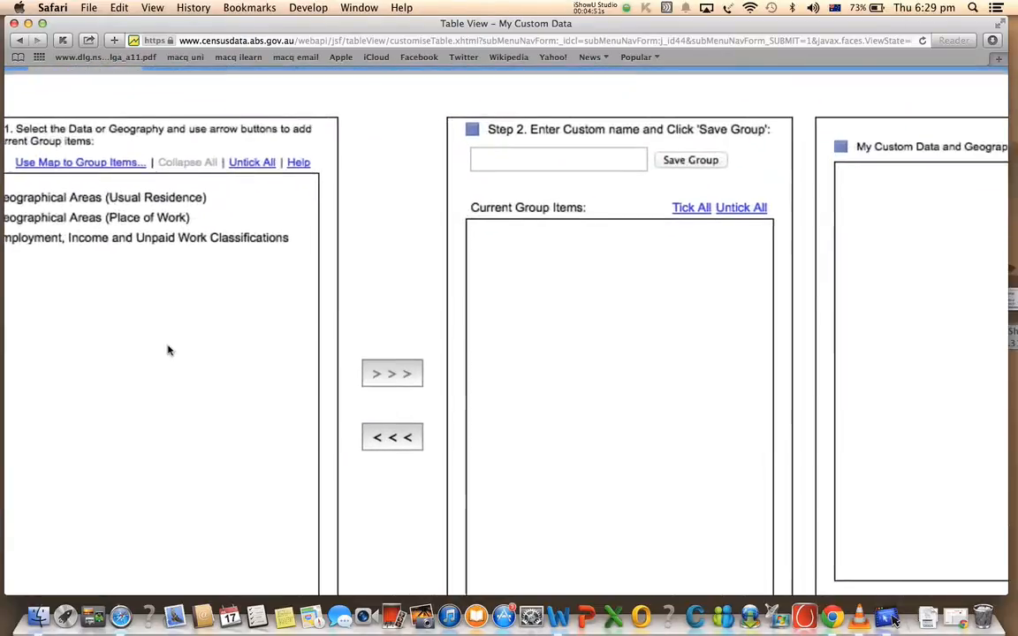
pyautogui.scroll(-5, 37, 308)
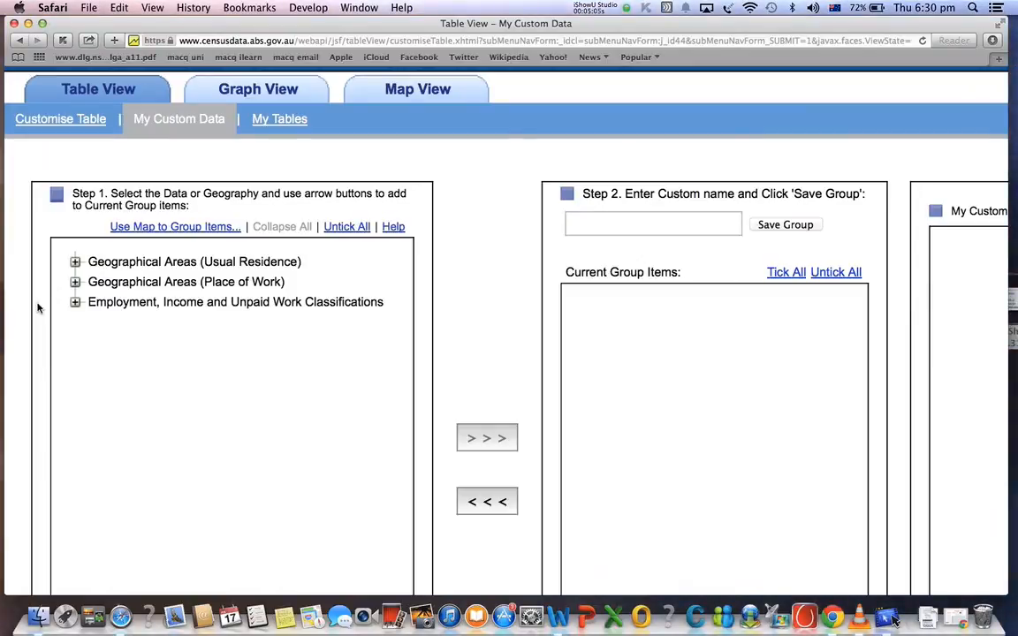
# Under Employment's Labour Force Status (LFSP), select the unemployed categories looking for full-time work and looking for part-time work.
pyautogui.click(75, 302)
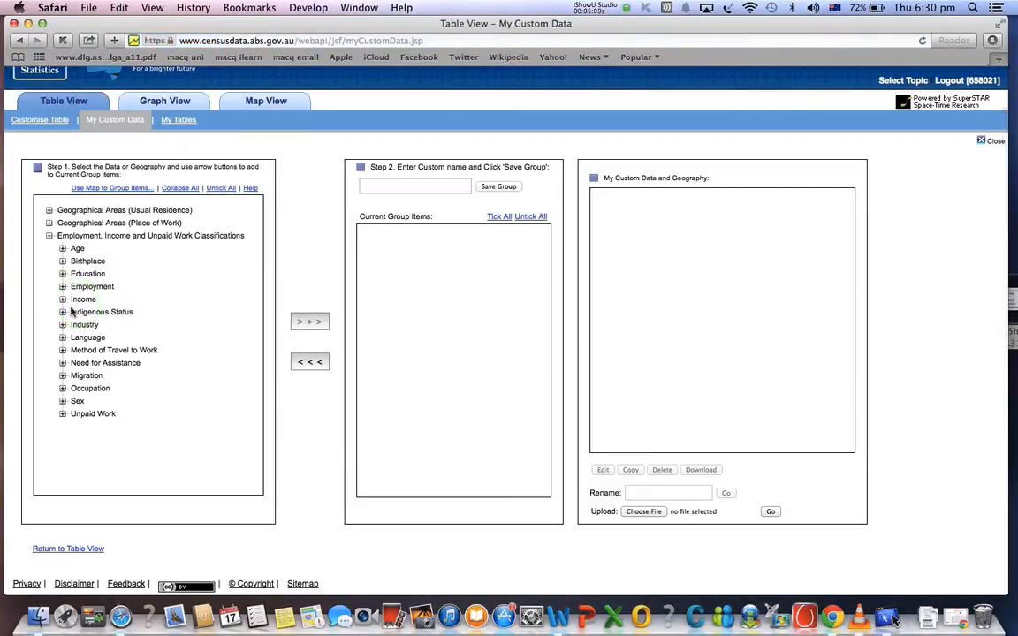
pyautogui.click(63, 287)
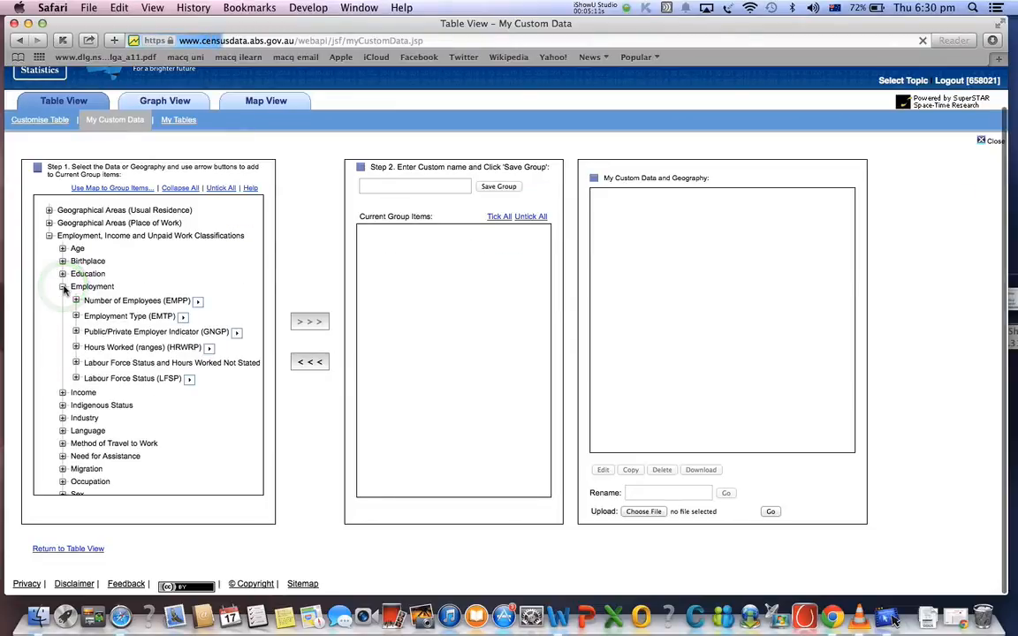
pyautogui.click(76, 377)
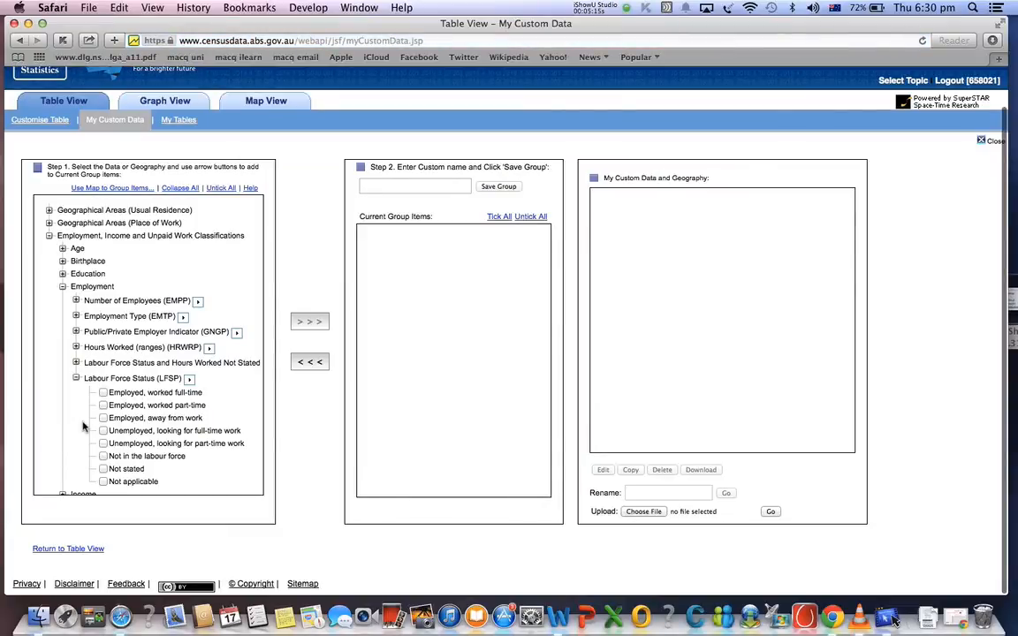
pyautogui.scroll(5, 84, 426)
pyautogui.scroll(1, 84, 426)
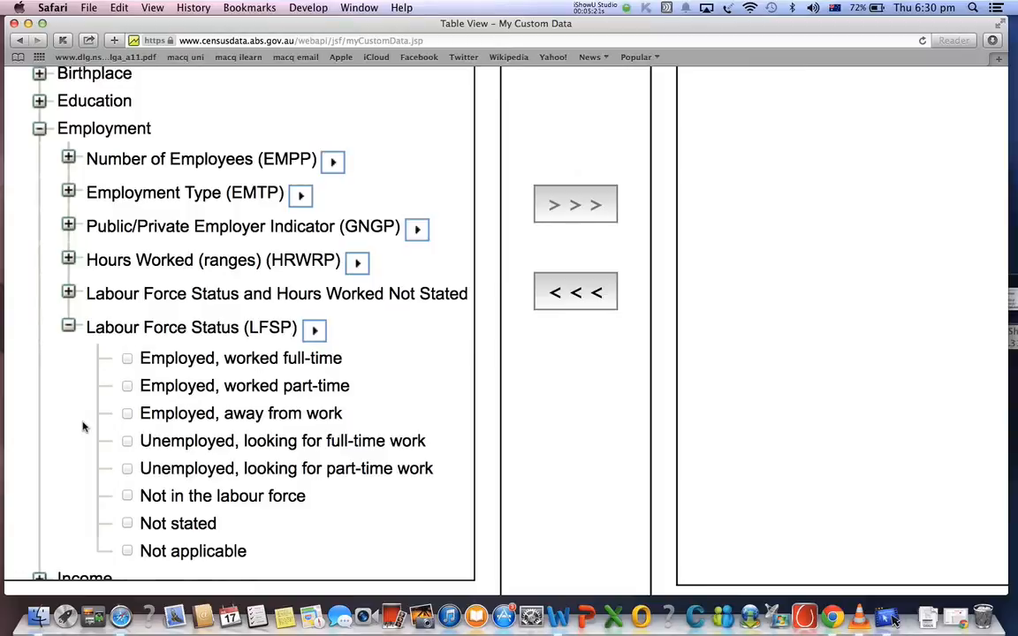
pyautogui.click(127, 441)
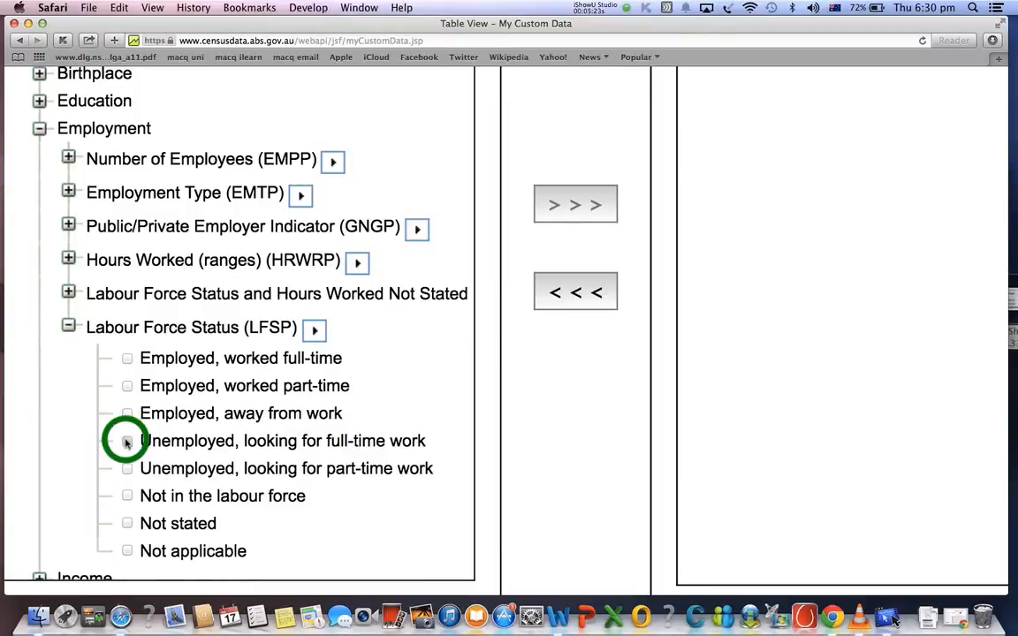
pyautogui.click(127, 469)
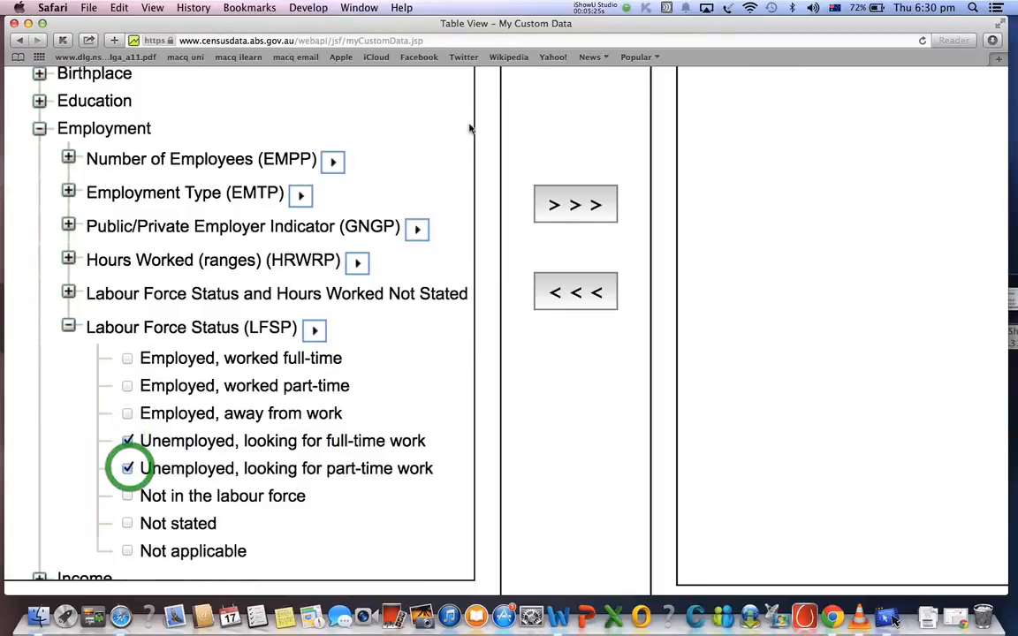
# Add the two selected unemployed categories to the current group and save the group as "Total unemployment rate, %".
pyautogui.click(575, 205)
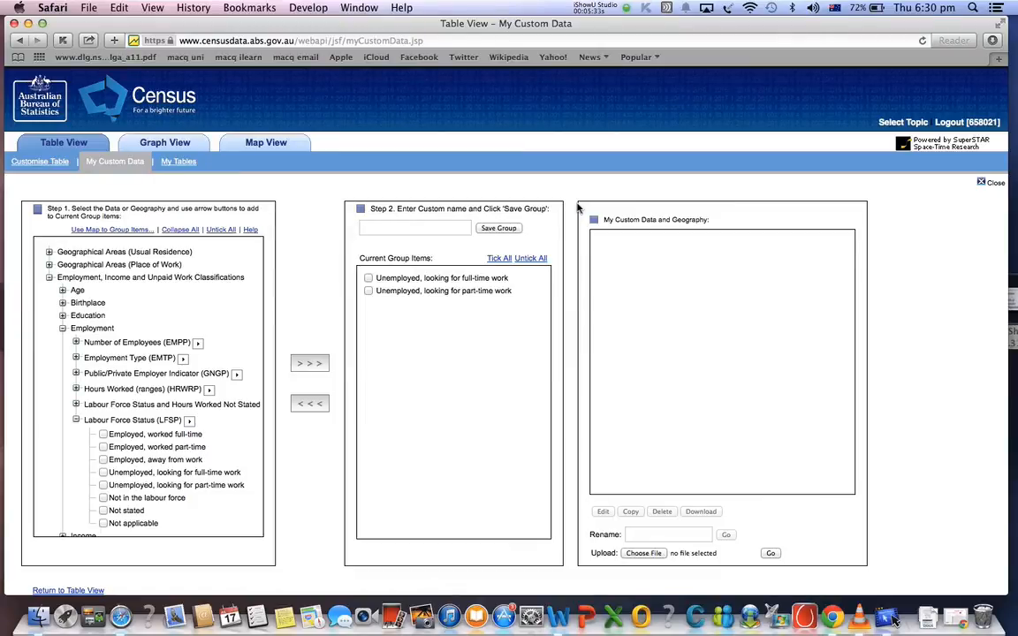
pyautogui.click(382, 226)
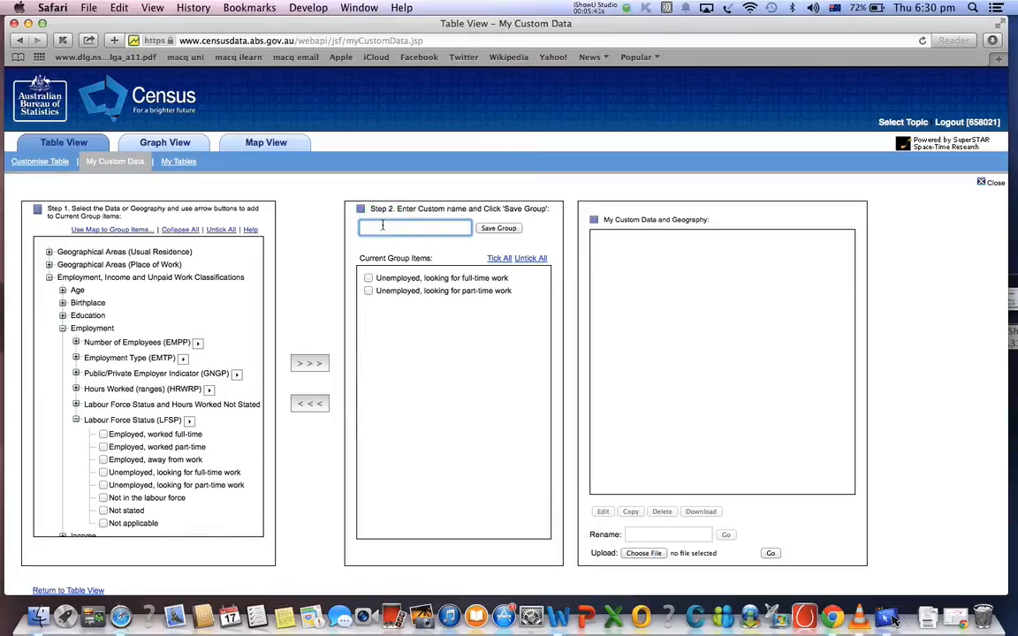
pyautogui.write('Total ')
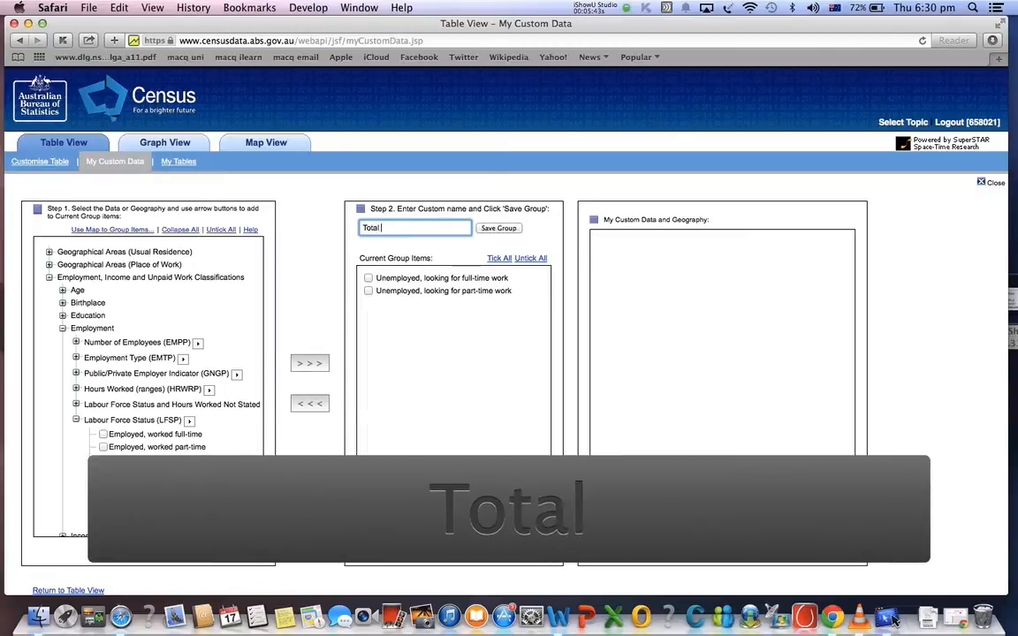
pyautogui.write('unemploy')
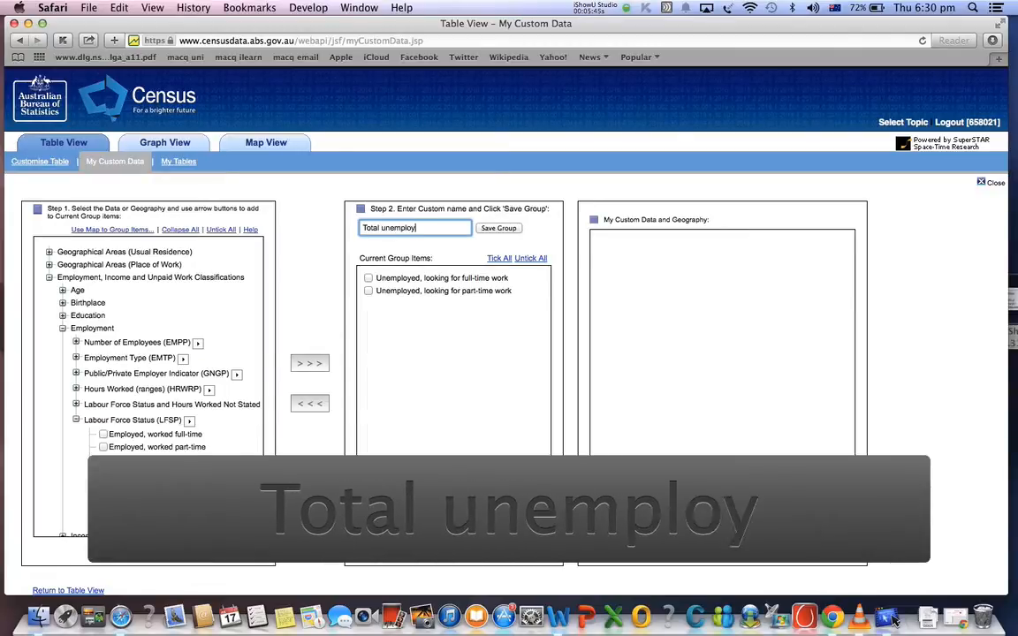
pyautogui.write('ment rate, ')
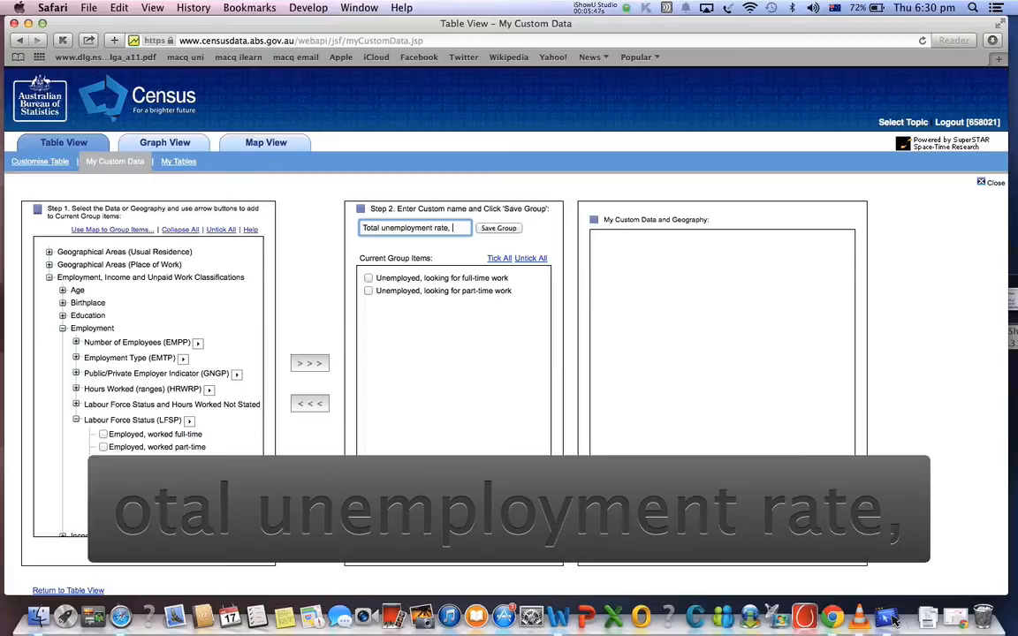
pyautogui.write('%')
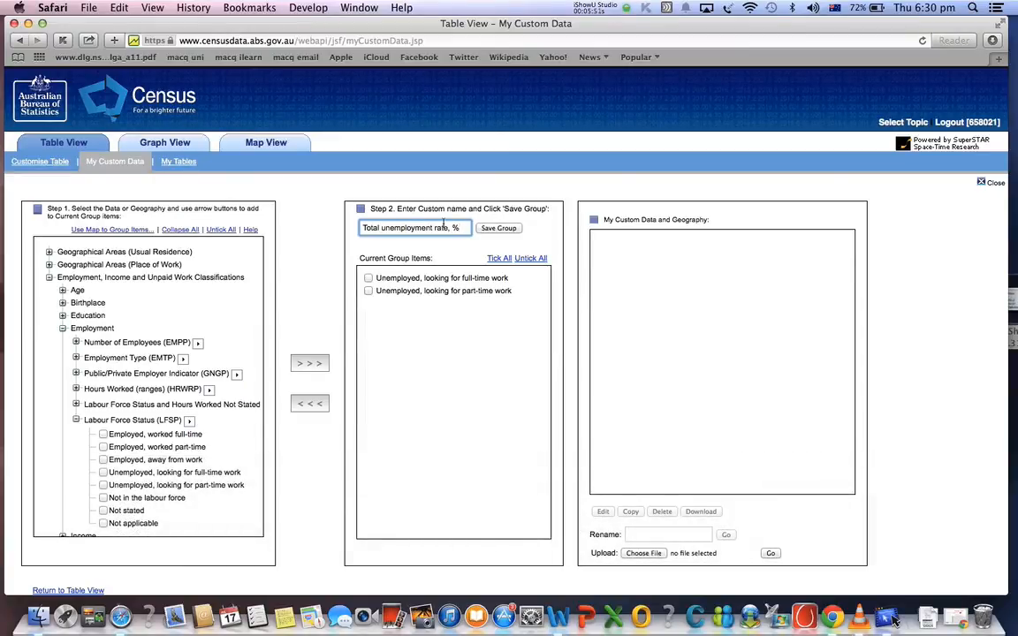
pyautogui.click(497, 229)
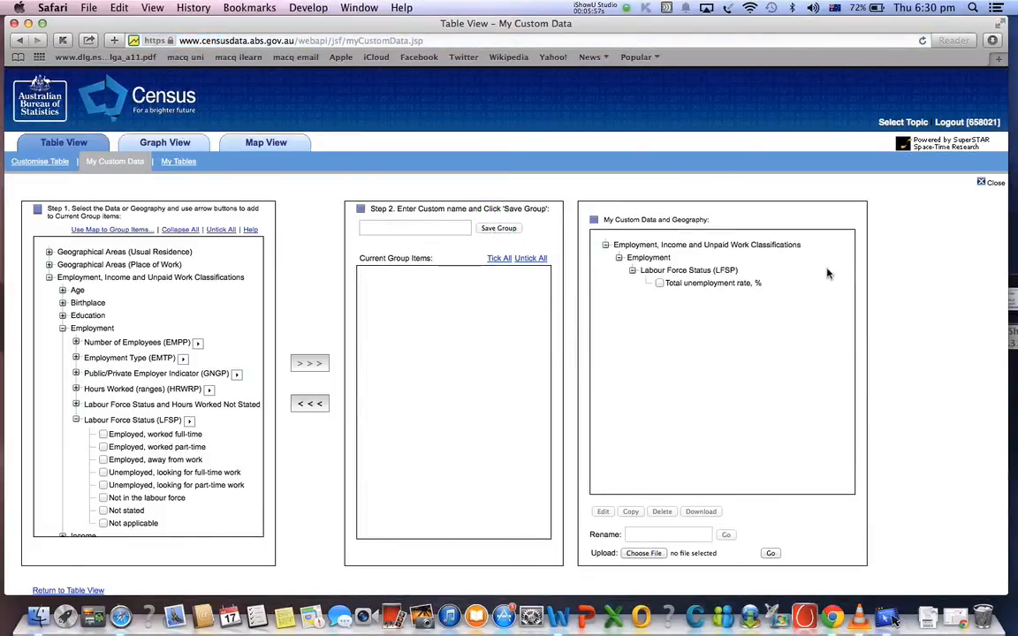
pyautogui.click(782, 283)
# Return to the Customise Table page and locate the custom group "Total unemployment rate, %" under Labour Force Status (LFSP).
pyautogui.click(40, 161)
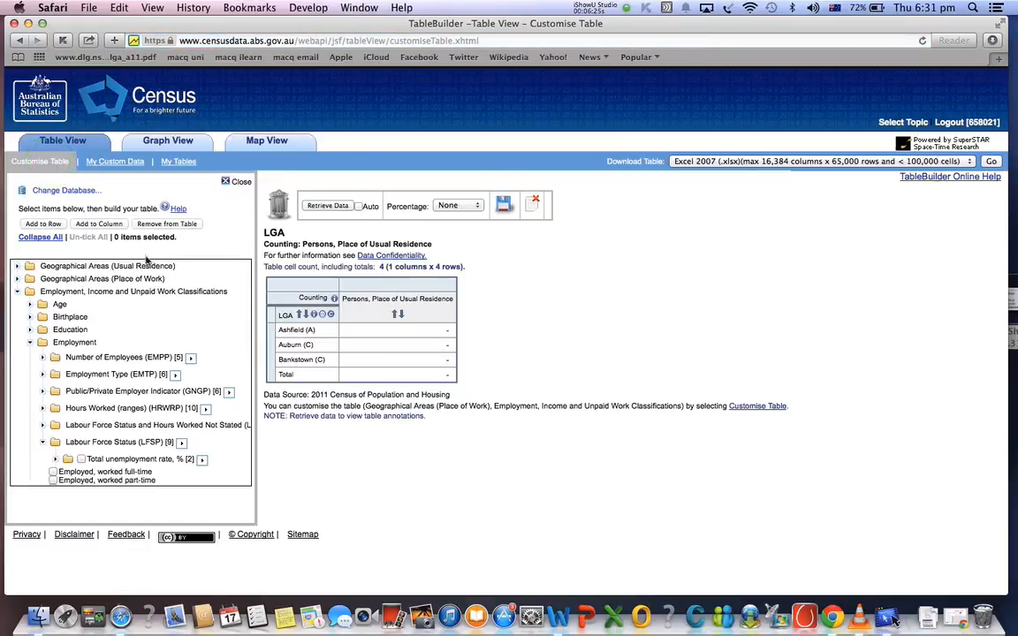
pyautogui.scroll(-3, 159, 327)
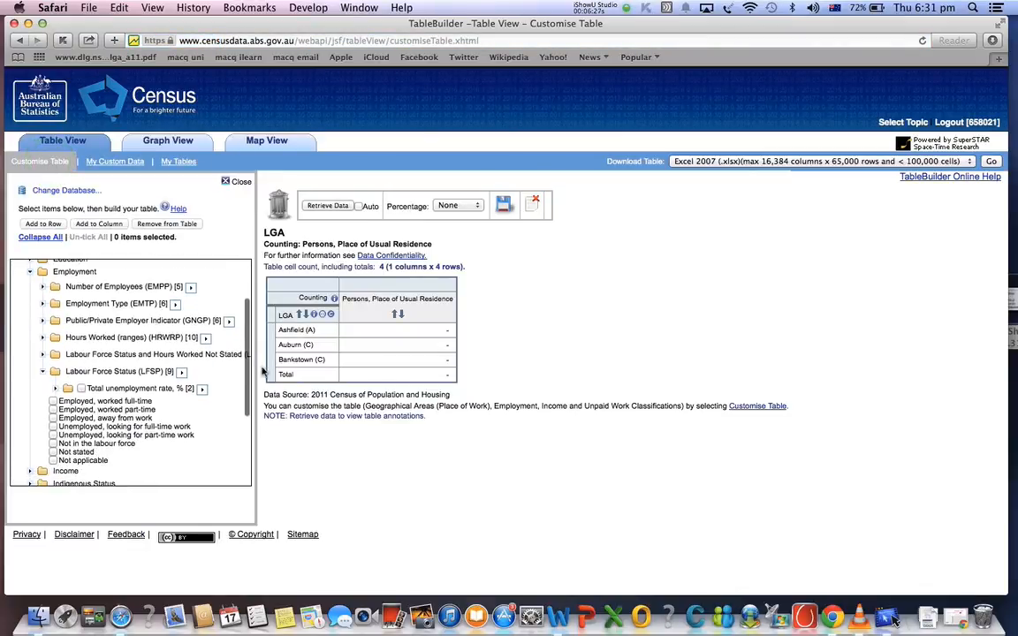
pyautogui.scroll(3, 215, 371)
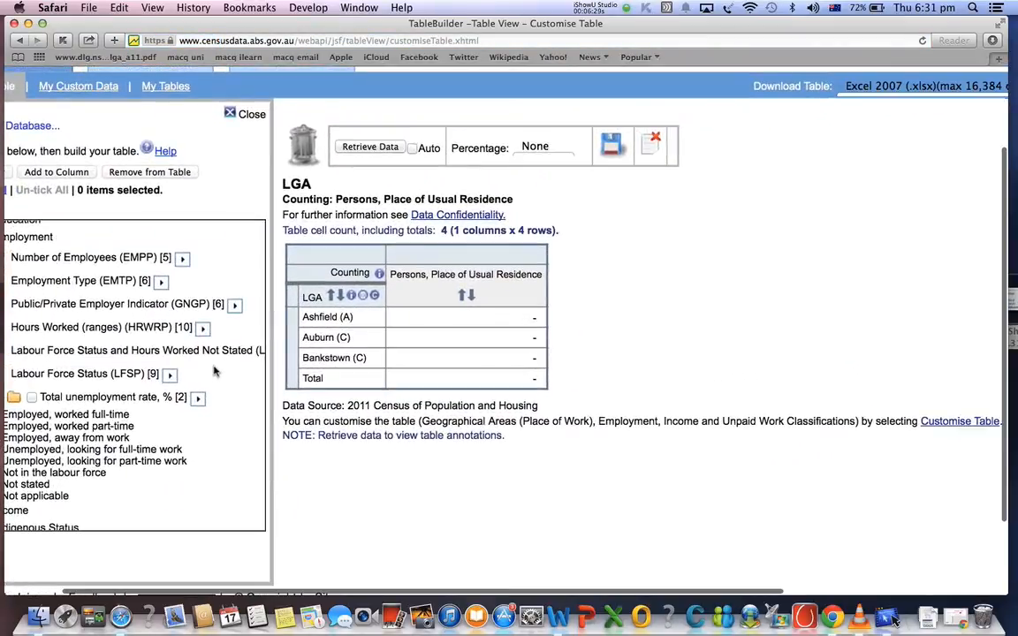